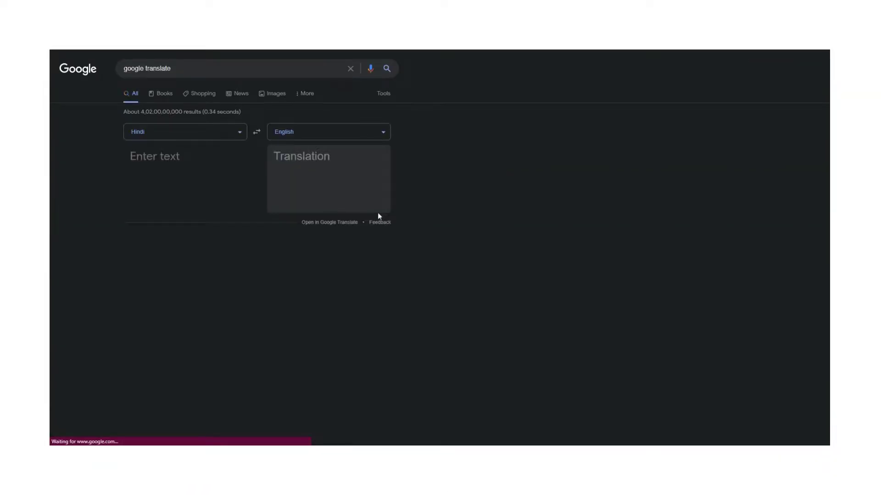
scroll(352, 219, down, 1)
scroll(353, 224, down, 2)
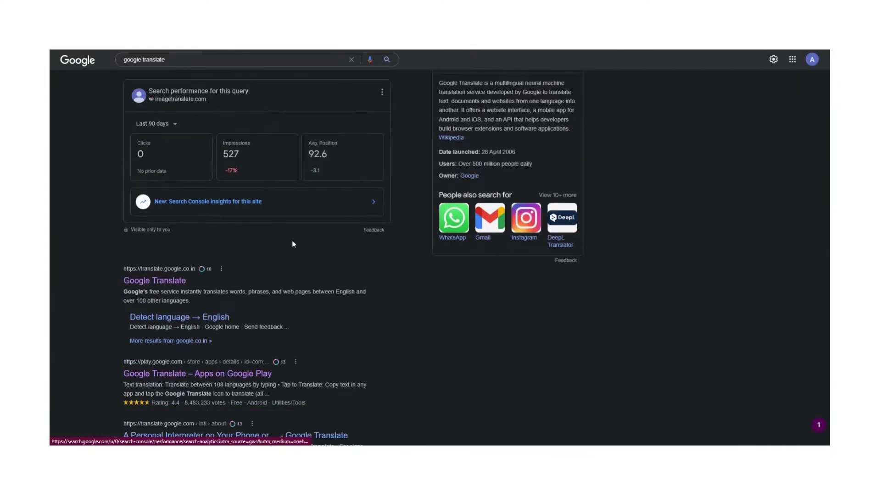
scroll(290, 241, down, 1)
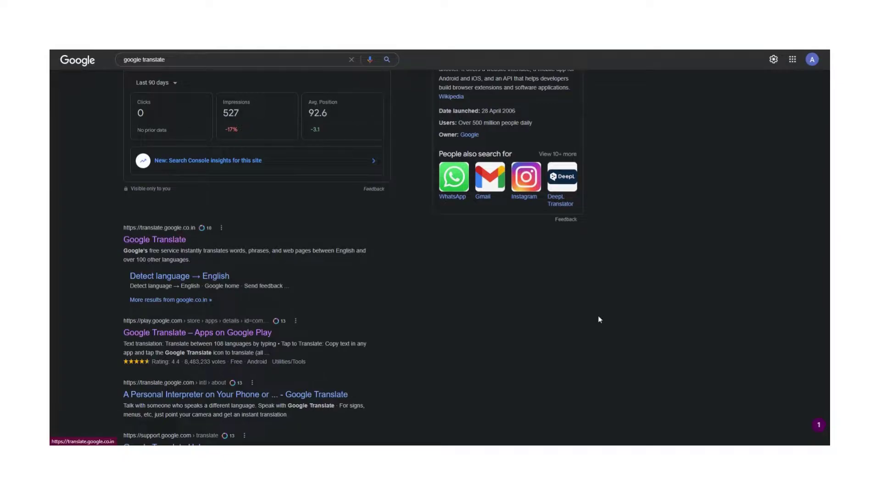
Open the Google Translate result from the google translate search results
click(178, 241)
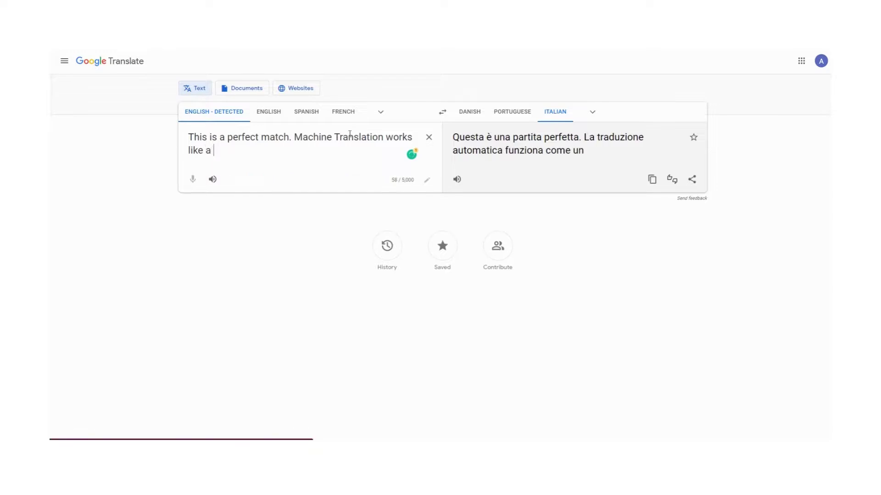
text(m)
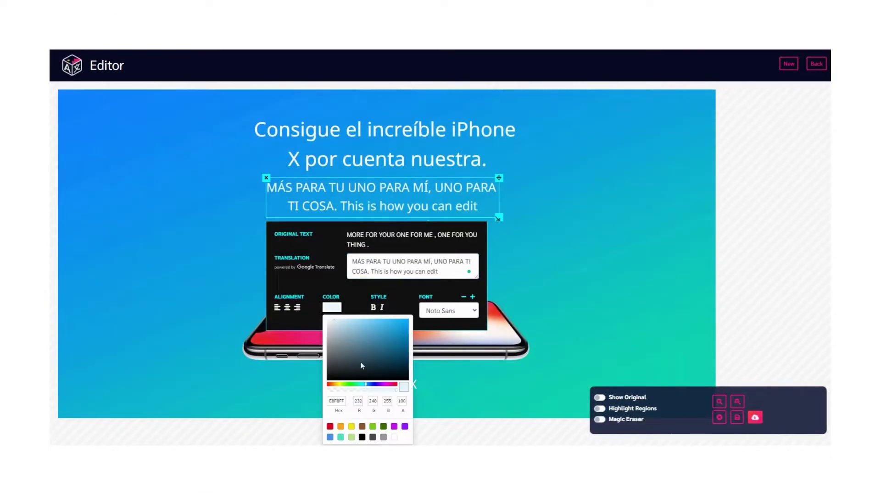
scroll(372, 371, down, 1)
mouse_move(359, 299)
mouse_down()
mouse_move(406, 278)
mouse_move(411, 315)
mouse_up()
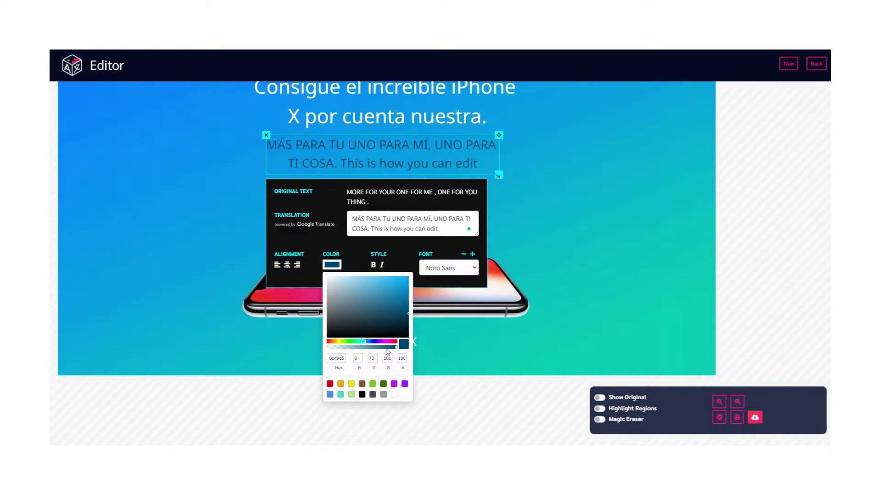
Restyle the Spanish slogan in bold dark red and widen its text box rightward
mouse_move(368, 342)
mouse_down()
mouse_move(356, 342)
mouse_move(398, 343)
mouse_move(397, 355)
mouse_up()
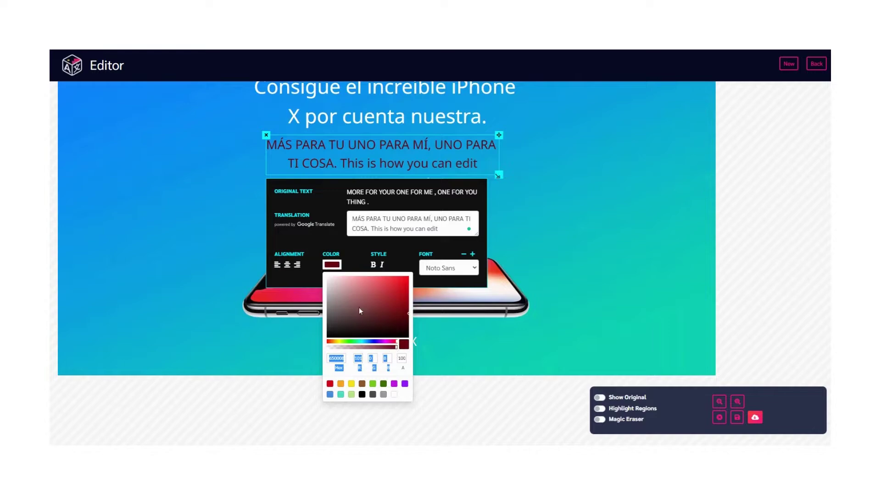
click(373, 266)
click(374, 267)
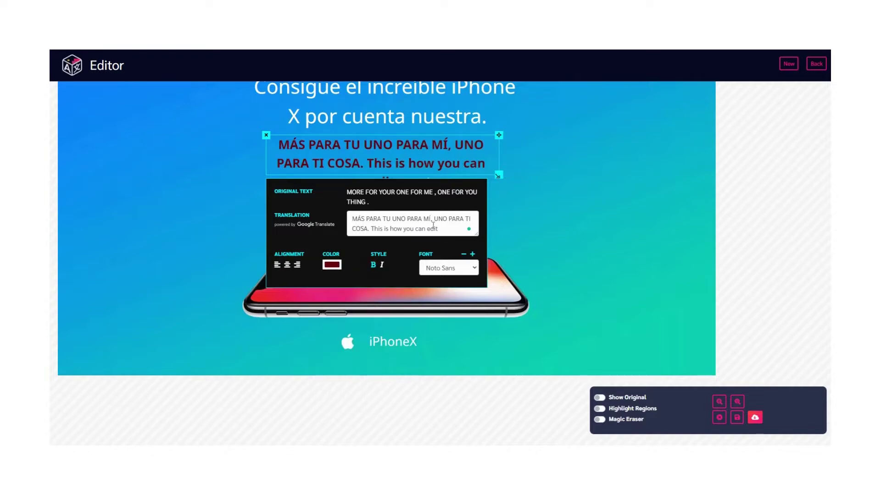
drag(499, 177, 558, 184)
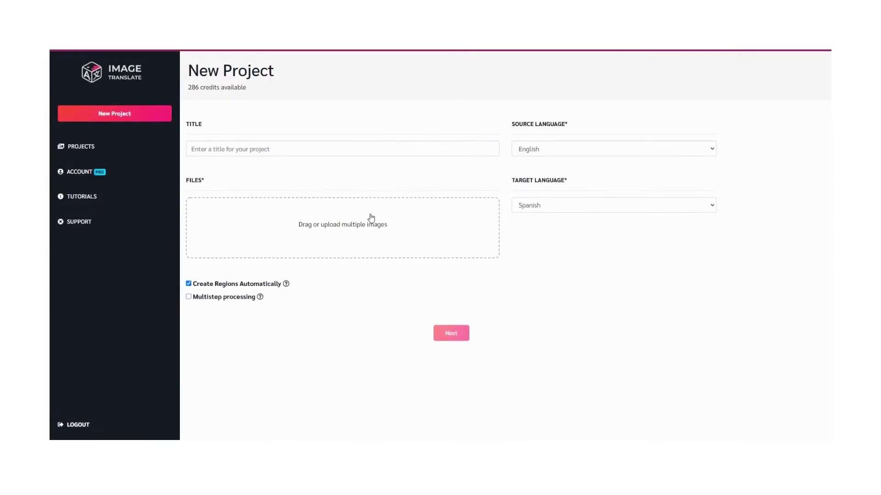
Select every image in the folder and upload them all into the project
click(372, 216)
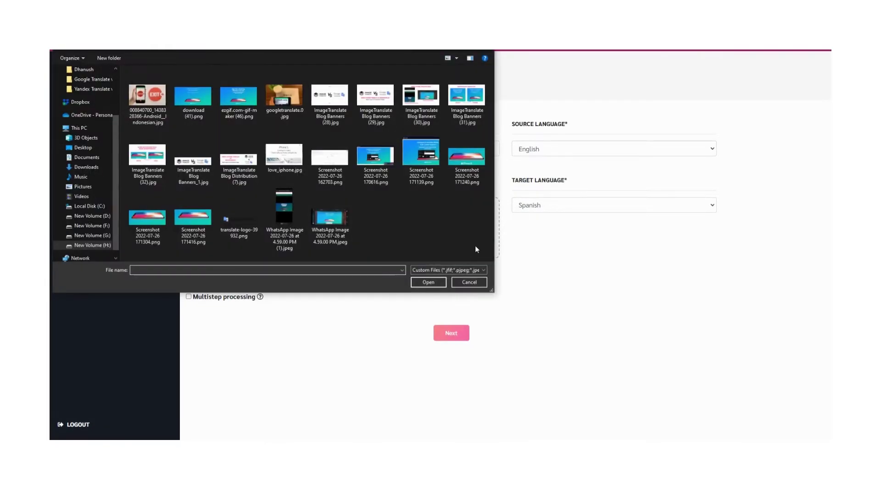
key(ctrl+a)
click(428, 282)
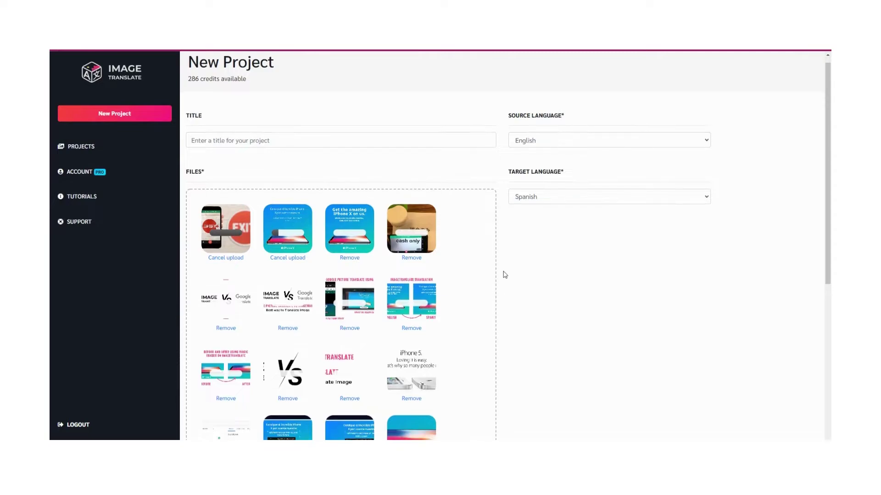
scroll(503, 274, down, 5)
scroll(503, 275, down, 2)
scroll(503, 274, up, 5)
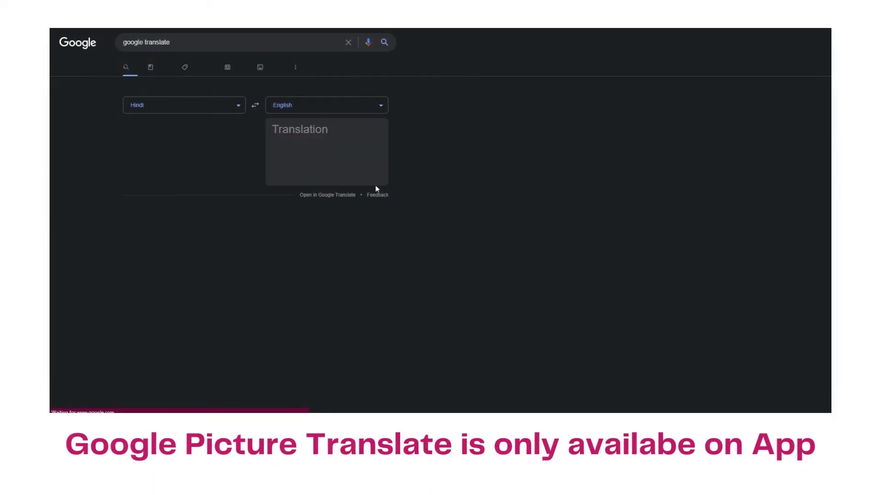
scroll(283, 219, down, 3)
scroll(283, 219, down, 2)
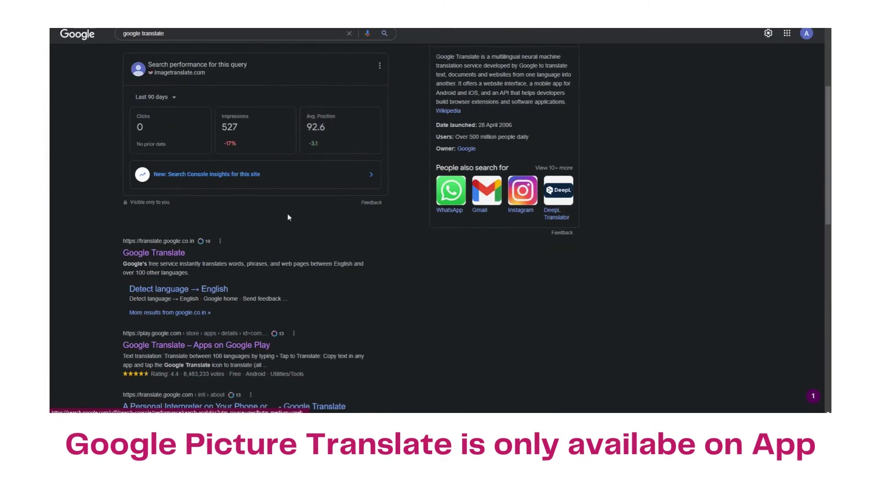
click(154, 214)
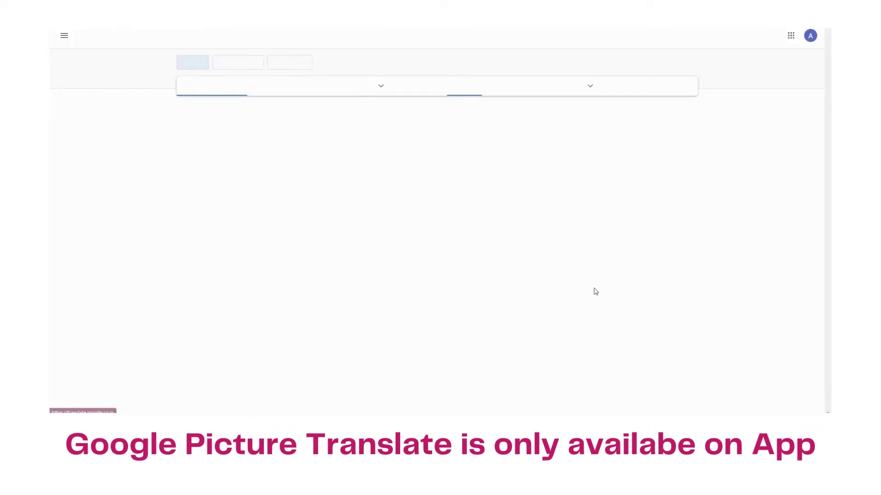